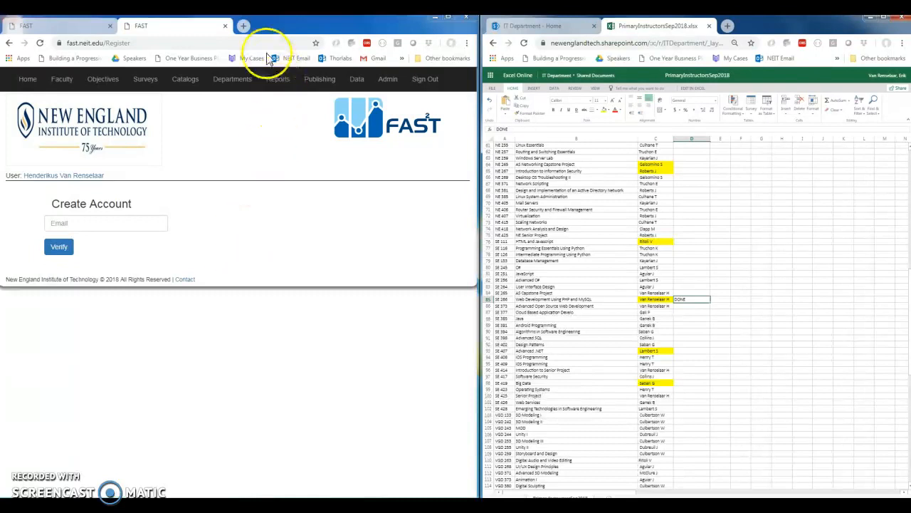
- Open the SE 265 Course To Program Objectives workbook from the AS Software Engineering (ITS) folder on the IT Department SharePoint site
{"action": "left_click", "coordinate": [78, 32]}
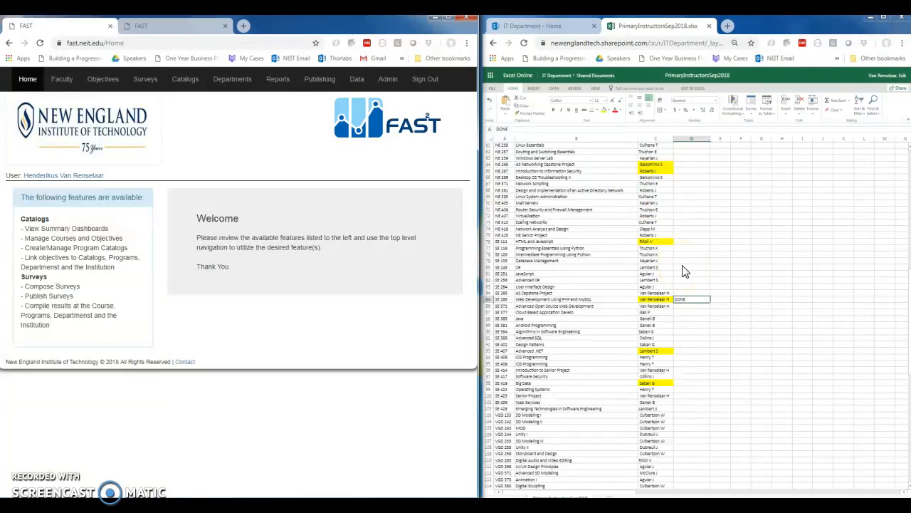
{"action": "left_click", "coordinate": [553, 27]}
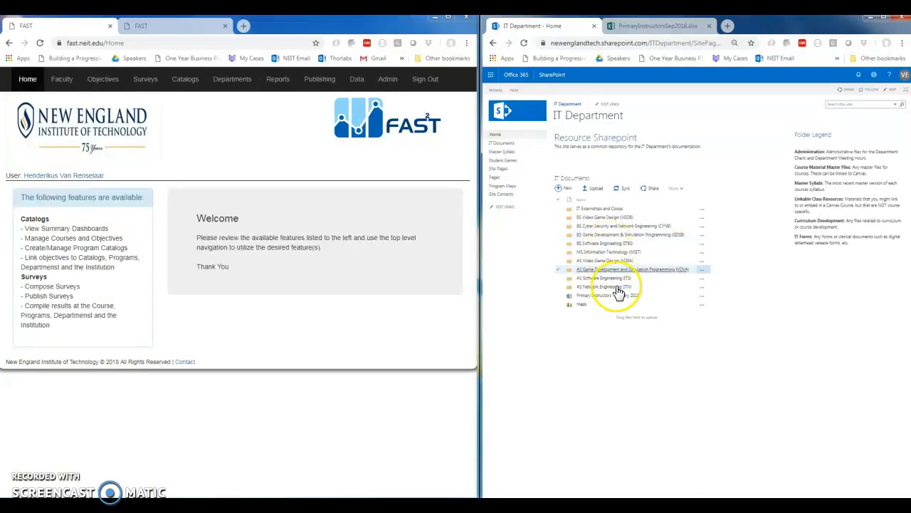
{"action": "left_click", "coordinate": [614, 283]}
{"action": "left_click", "coordinate": [613, 279]}
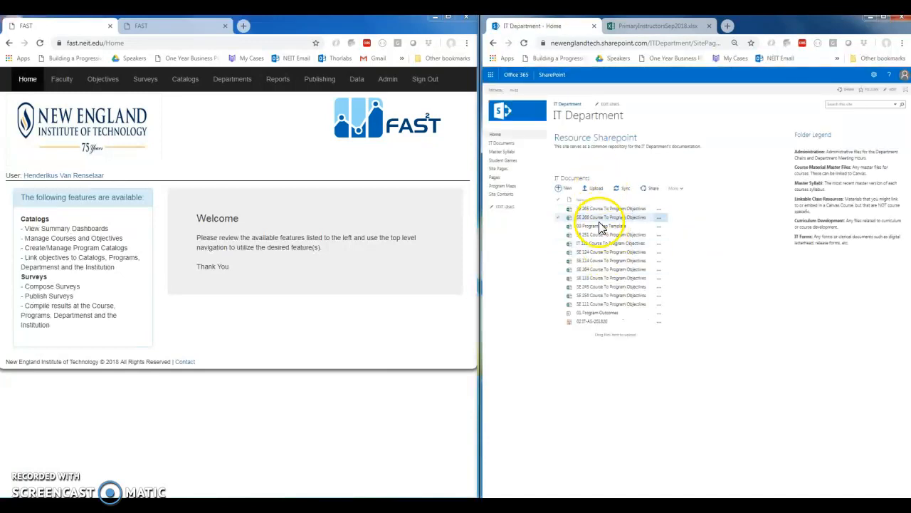
{"action": "left_click", "coordinate": [603, 210]}
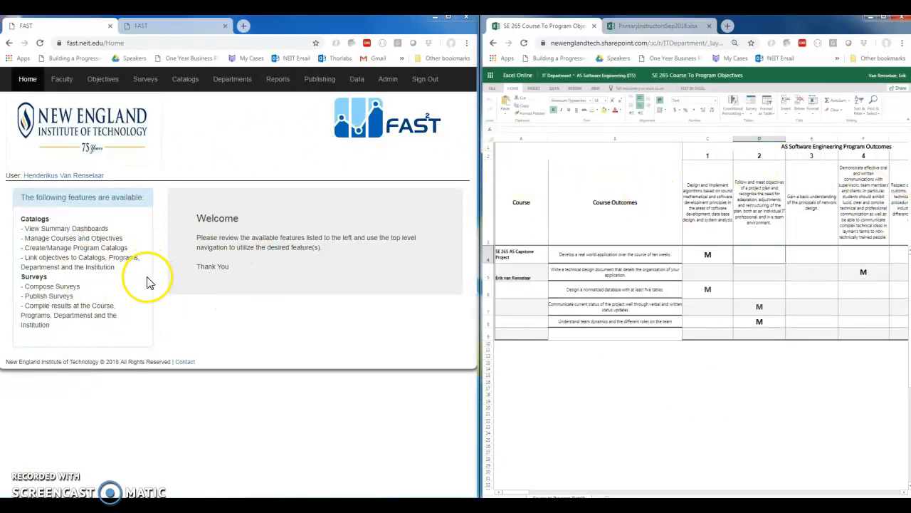
- Display the course objectives in FAST for Information Technology, Software Engineering Technology AS, course SE265 - AS Capstone Project
{"action": "left_click", "coordinate": [104, 84]}
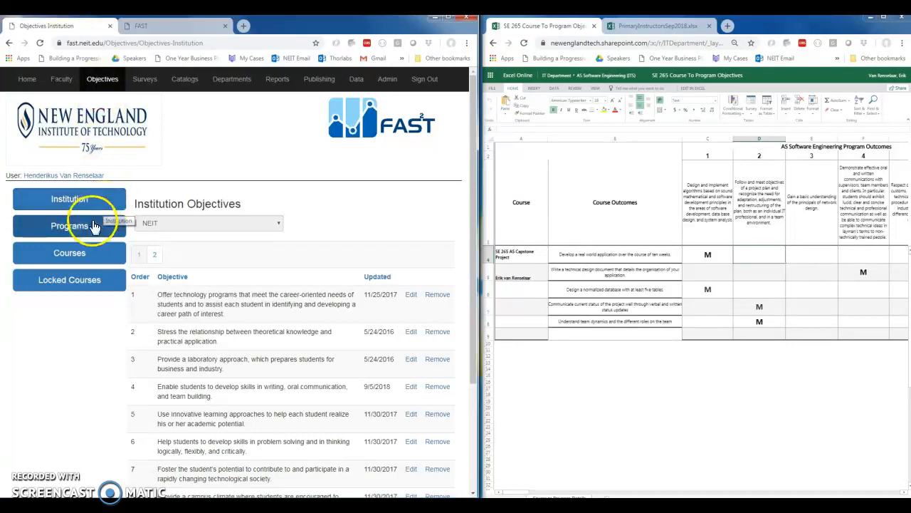
{"action": "left_click", "coordinate": [93, 258]}
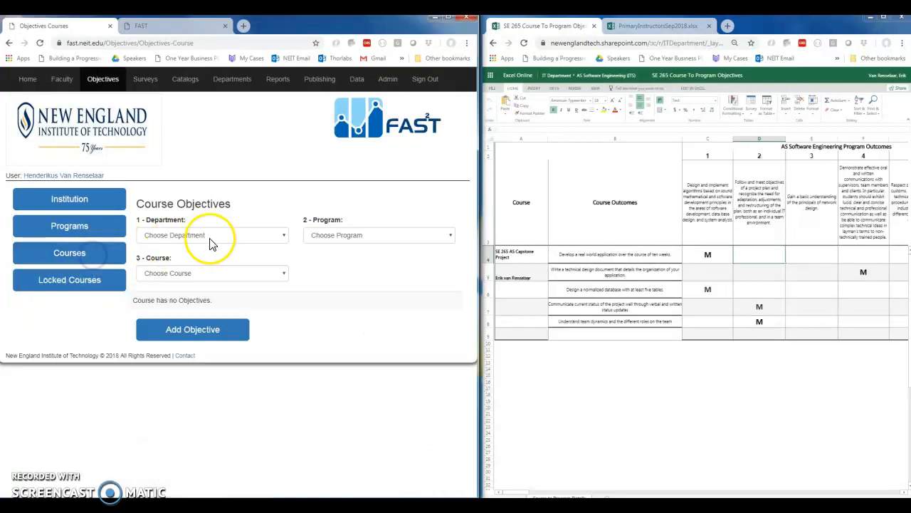
{"action": "left_click", "coordinate": [283, 239]}
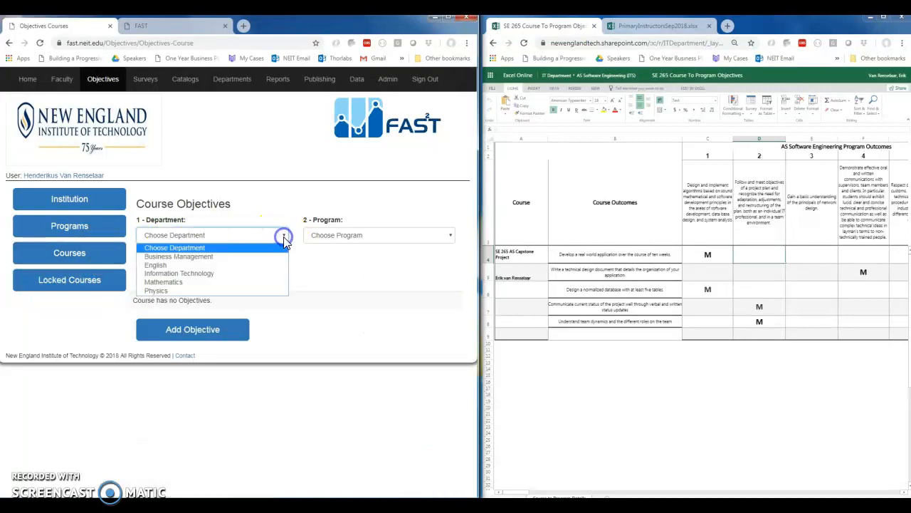
{"action": "left_click", "coordinate": [254, 274]}
{"action": "left_click", "coordinate": [450, 238]}
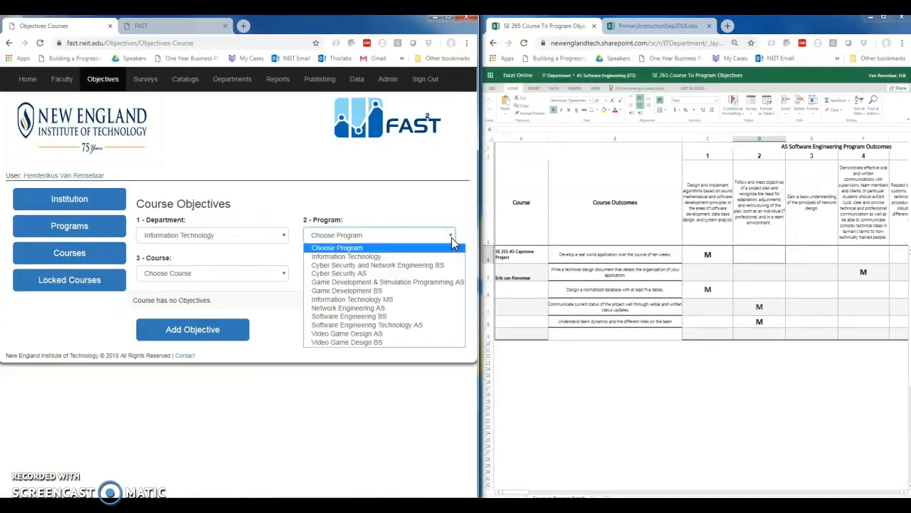
{"action": "left_click", "coordinate": [401, 331]}
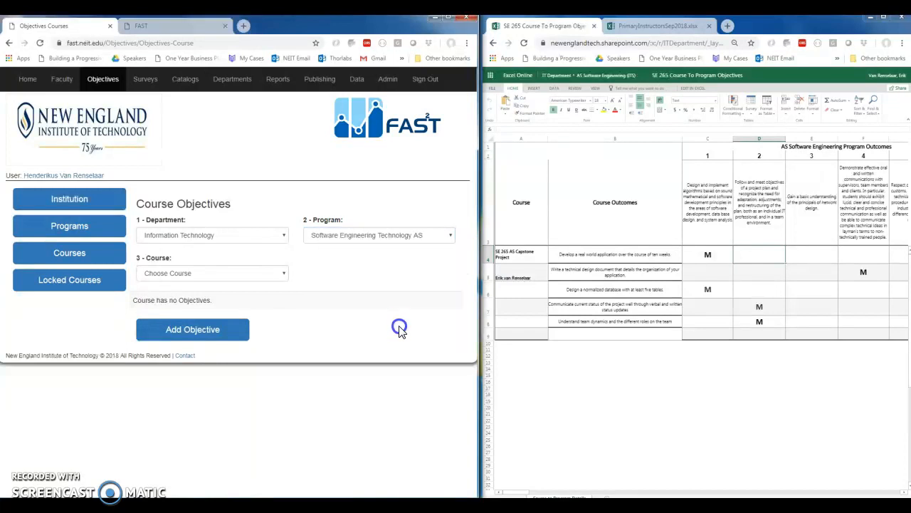
{"action": "left_click", "coordinate": [285, 276]}
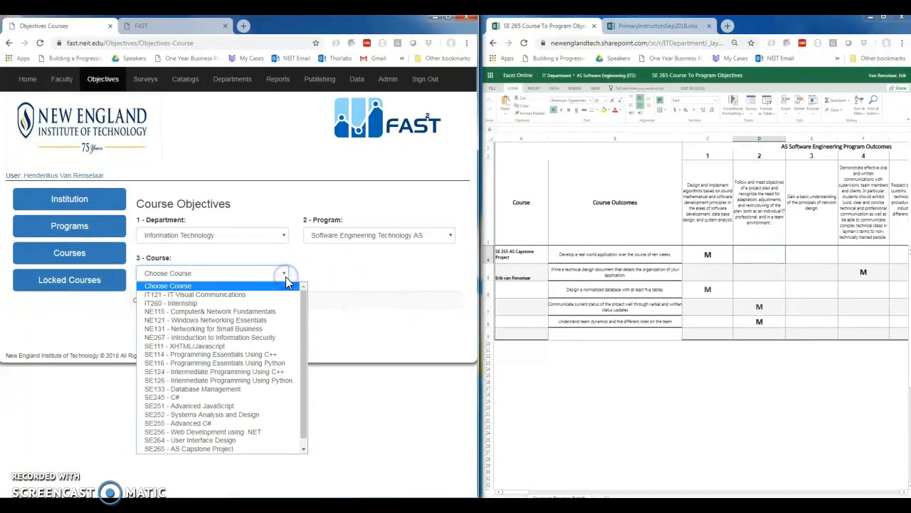
{"action": "left_click", "coordinate": [223, 450]}
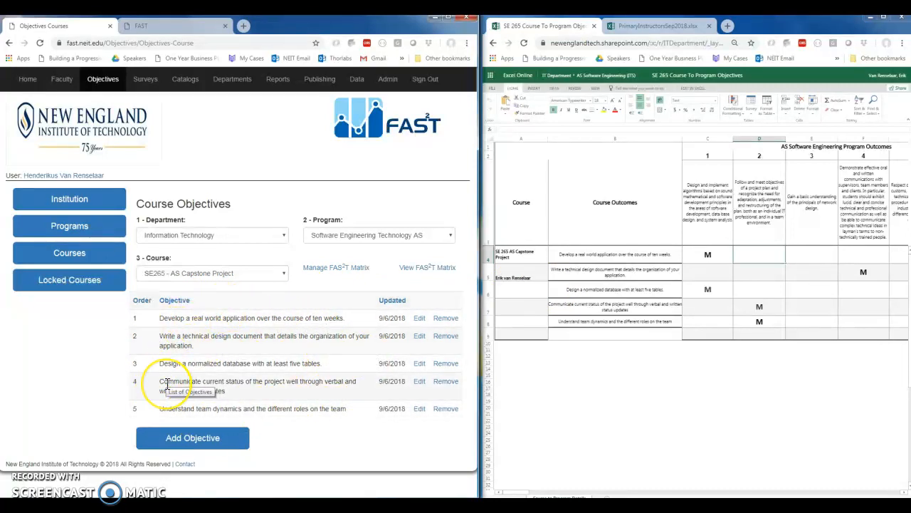
- Open FAS²T Matrix management for SE265 and select the course objective "Develop a real world application over the course of ten weeks."
{"action": "left_click", "coordinate": [330, 275]}
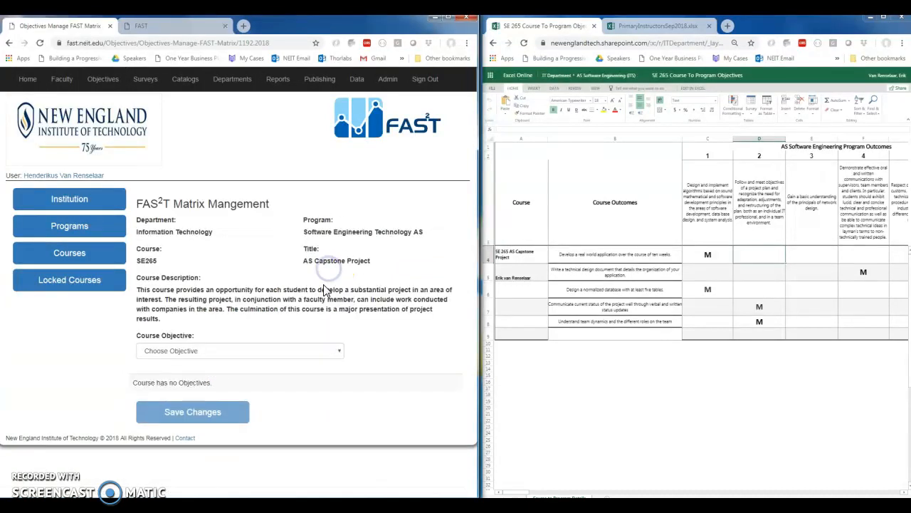
{"action": "left_click", "coordinate": [341, 351]}
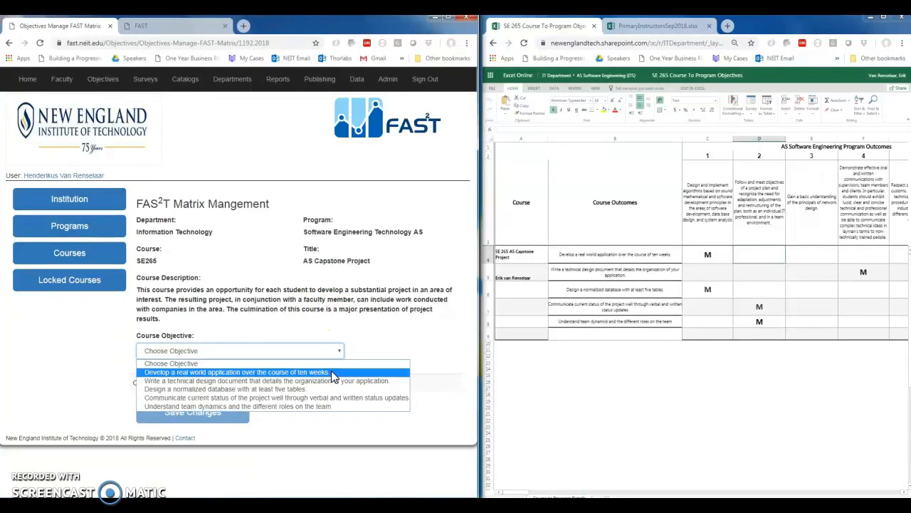
{"action": "left_click", "coordinate": [332, 372]}
{"action": "left_click_drag", "start_coordinate": [470, 267], "coordinate": [470, 349]}
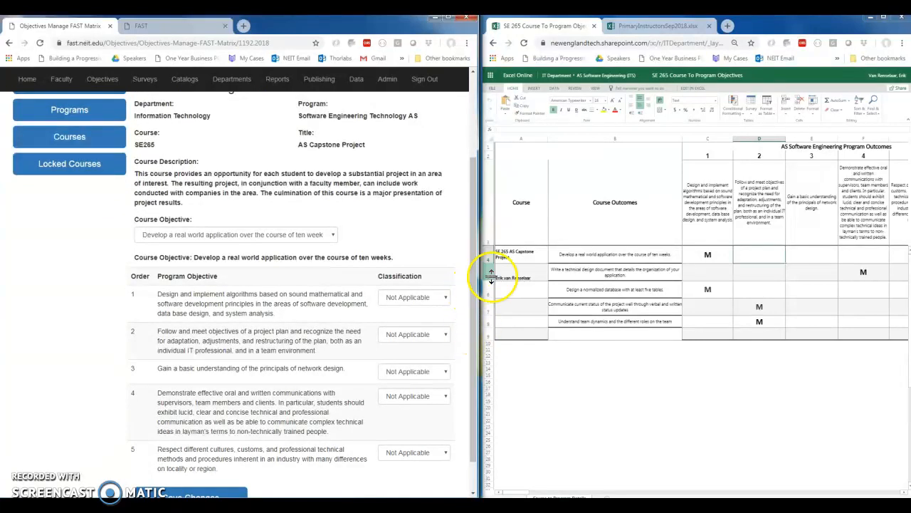
{"action": "left_click", "coordinate": [574, 262]}
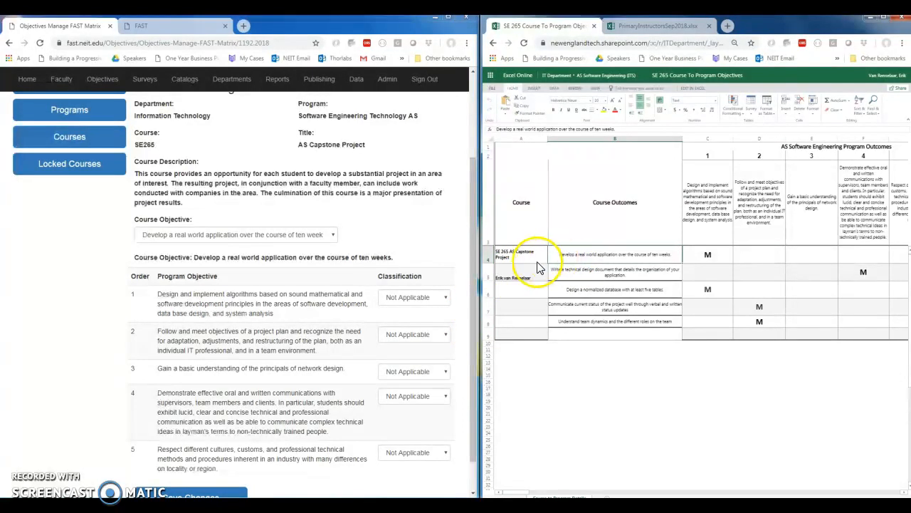
- Classify program objective 1 as Mastered for the real world application objective and save the changes
{"action": "left_click", "coordinate": [448, 298]}
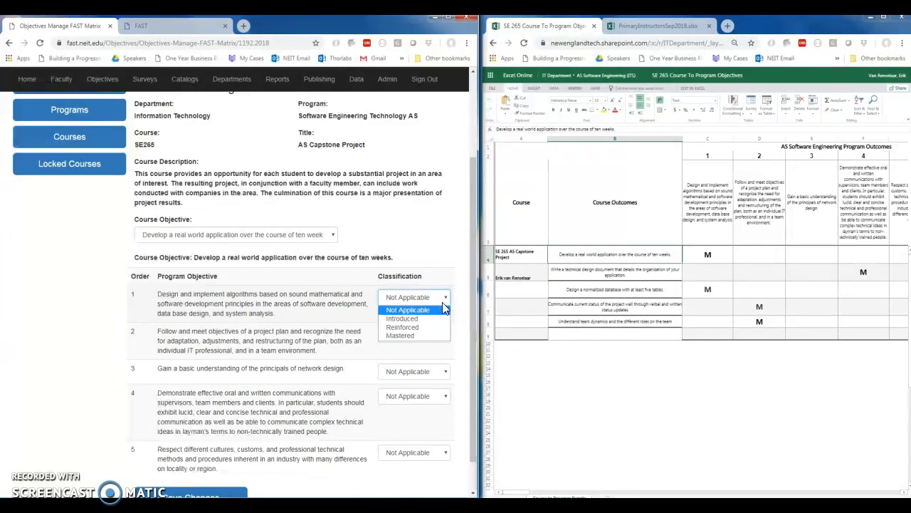
{"action": "left_click", "coordinate": [424, 335]}
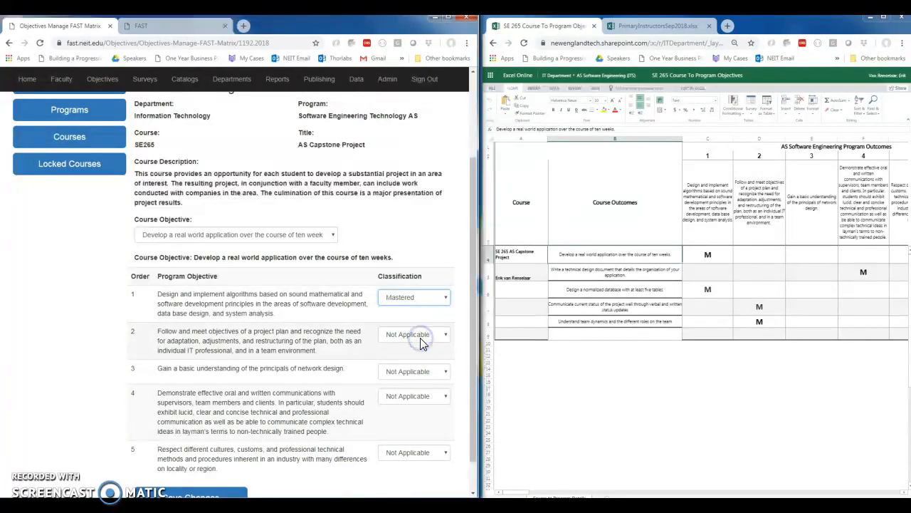
{"action": "left_click", "coordinate": [446, 300]}
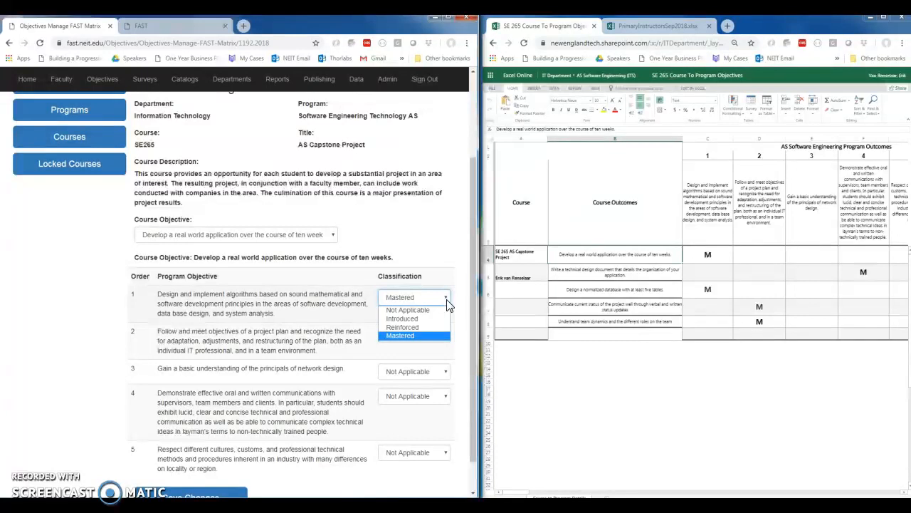
{"action": "left_click", "coordinate": [470, 281]}
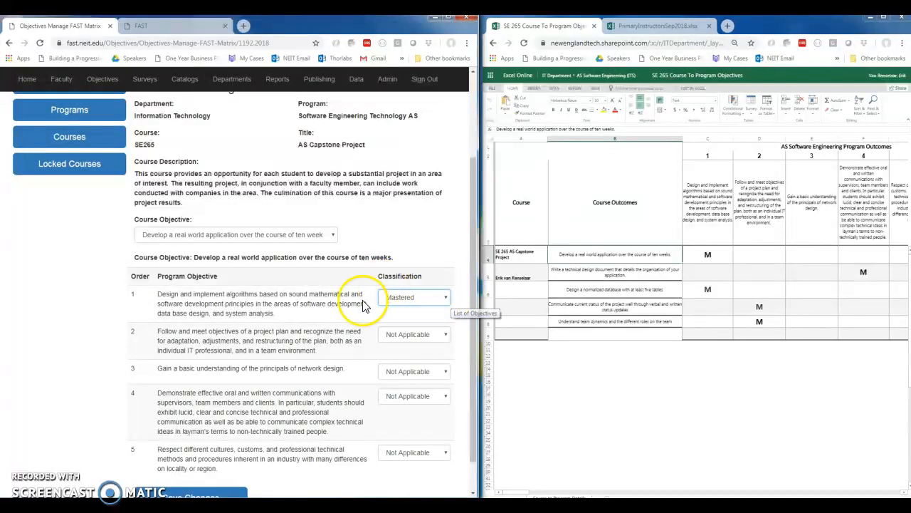
{"action": "scroll", "coordinate": [244, 448], "scroll_direction": "down", "scroll_amount": 1}
{"action": "left_click", "coordinate": [238, 460]}
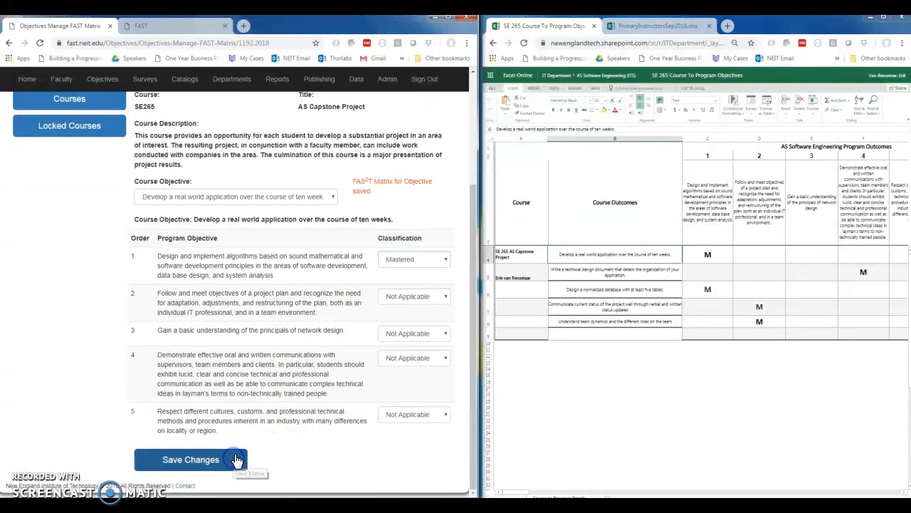
- For the course objective on writing a technical design document, classify program objective 4 as Mastered and save
{"action": "left_click", "coordinate": [329, 196]}
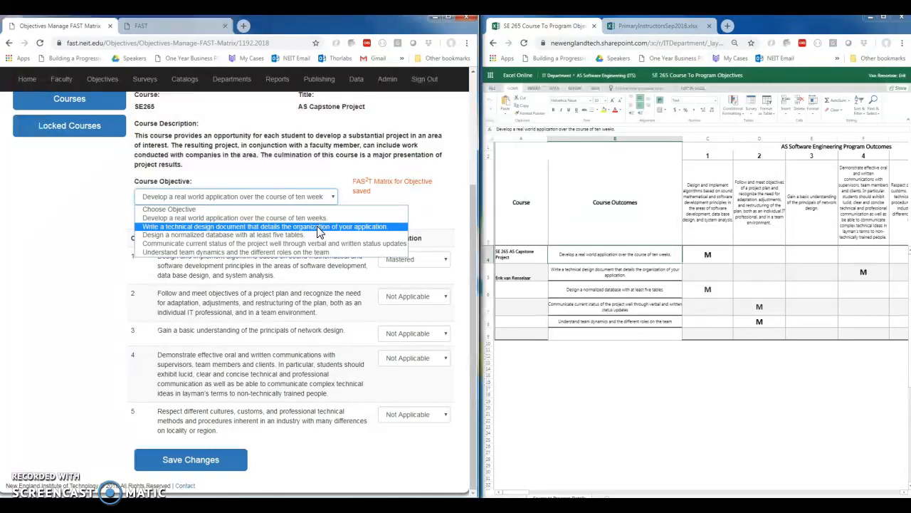
{"action": "left_click", "coordinate": [317, 226]}
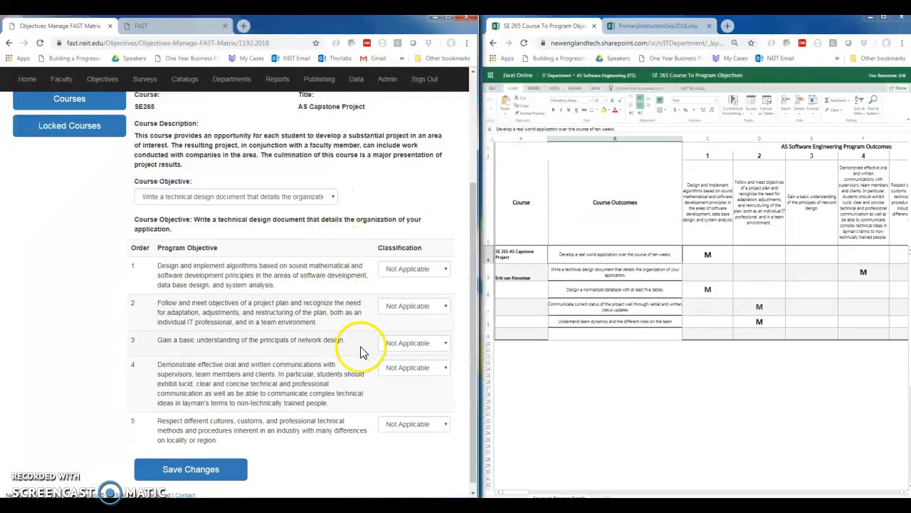
{"action": "left_click", "coordinate": [444, 369]}
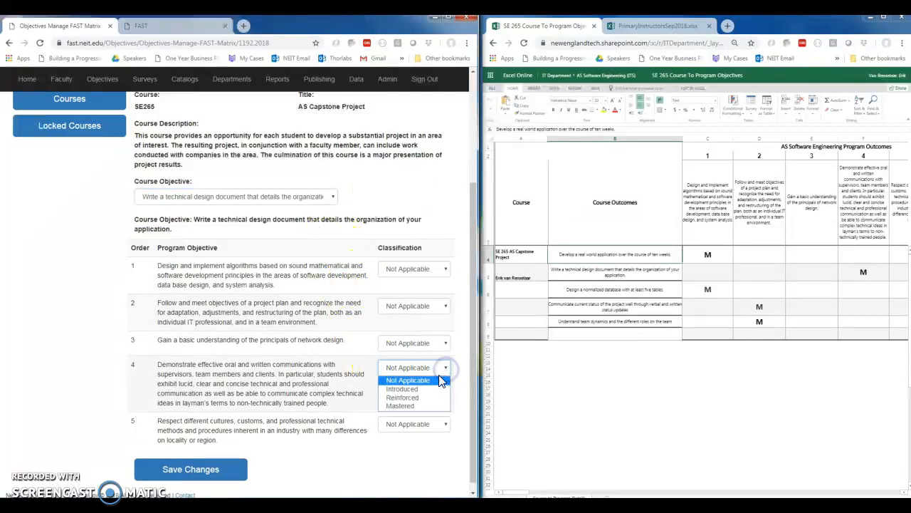
{"action": "left_click", "coordinate": [426, 406]}
{"action": "left_click", "coordinate": [233, 472]}
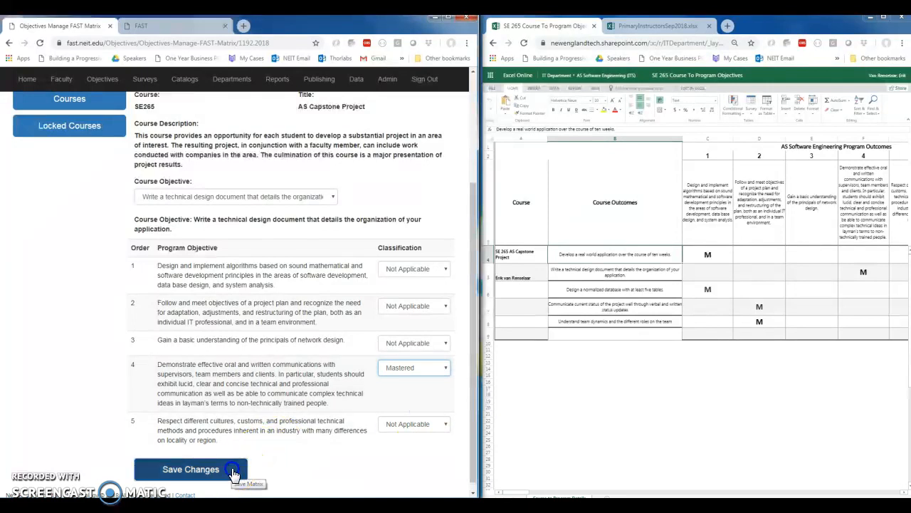
- For the course objective "Design a normalized database with at least five tables," classify program objective 1 as Mastered and save
{"action": "left_click", "coordinate": [333, 201]}
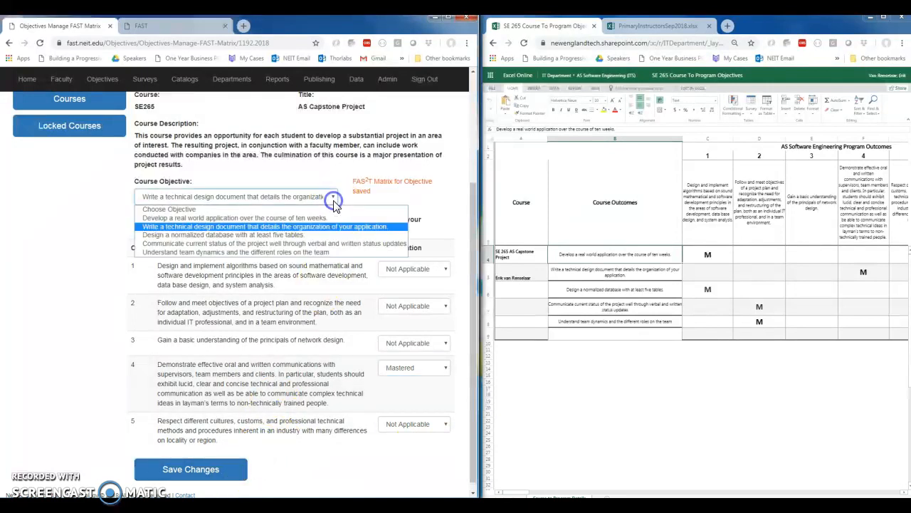
{"action": "left_click", "coordinate": [315, 235]}
{"action": "left_click", "coordinate": [588, 297]}
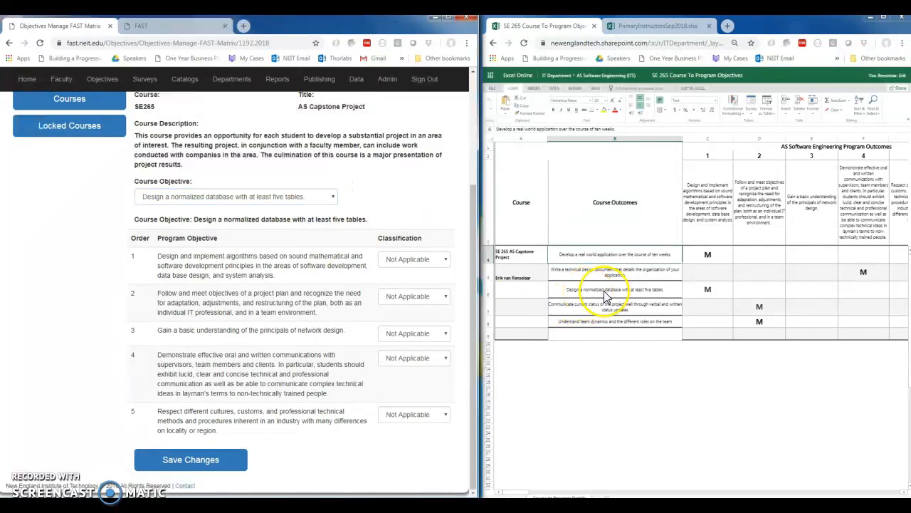
{"action": "left_click", "coordinate": [708, 294]}
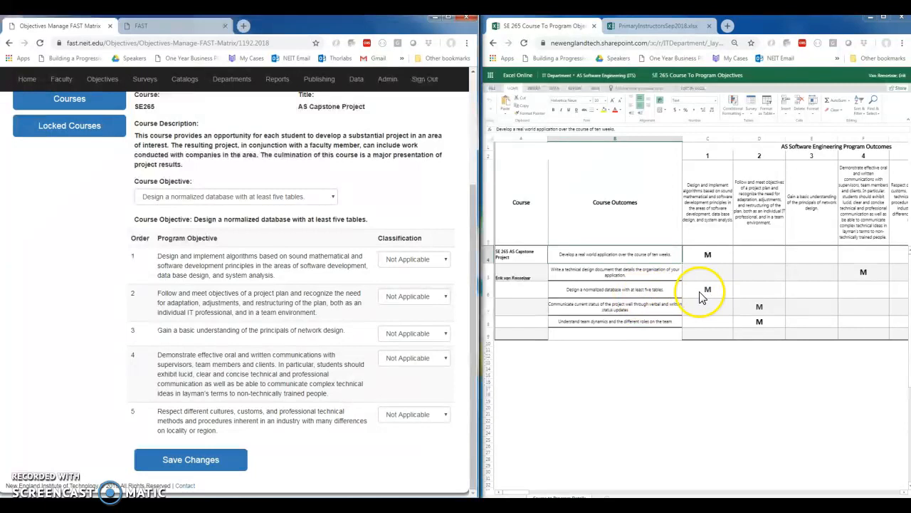
{"action": "left_click", "coordinate": [442, 262]}
{"action": "left_click", "coordinate": [407, 301]}
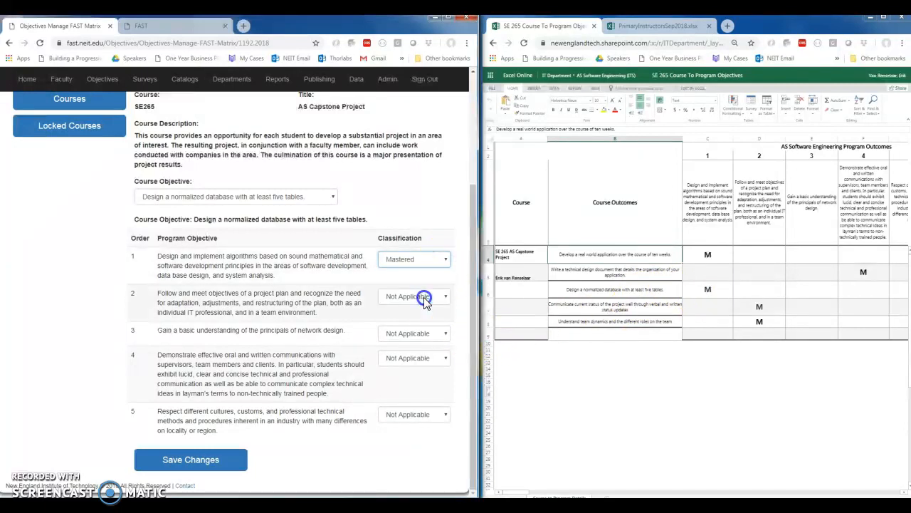
{"action": "left_click", "coordinate": [231, 462]}
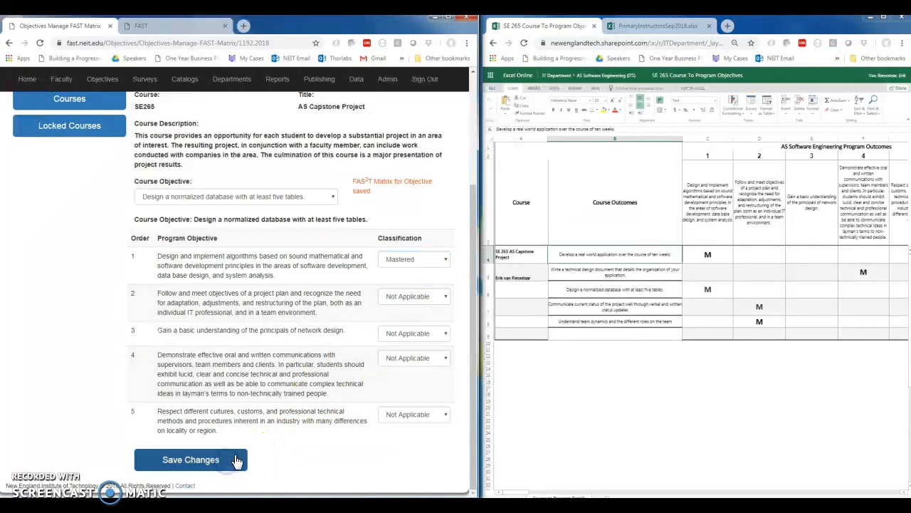
- For the course objective on communicating project status through verbal and written updates, classify program objective 2 as Mastered and save
{"action": "left_click", "coordinate": [320, 198]}
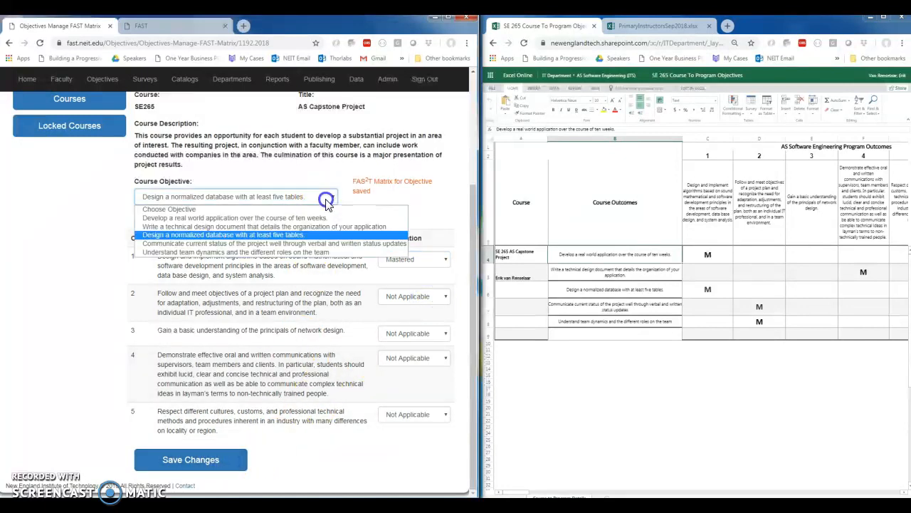
{"action": "left_click", "coordinate": [306, 244]}
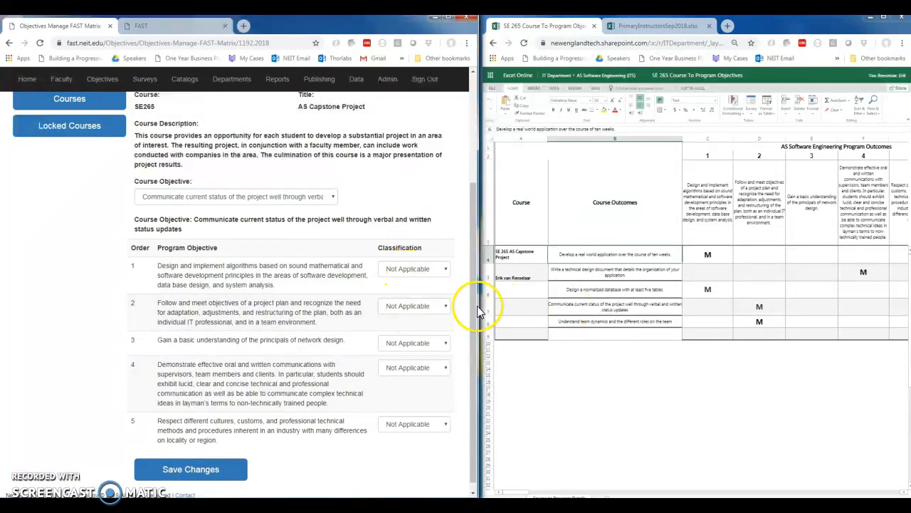
{"action": "left_click", "coordinate": [446, 306]}
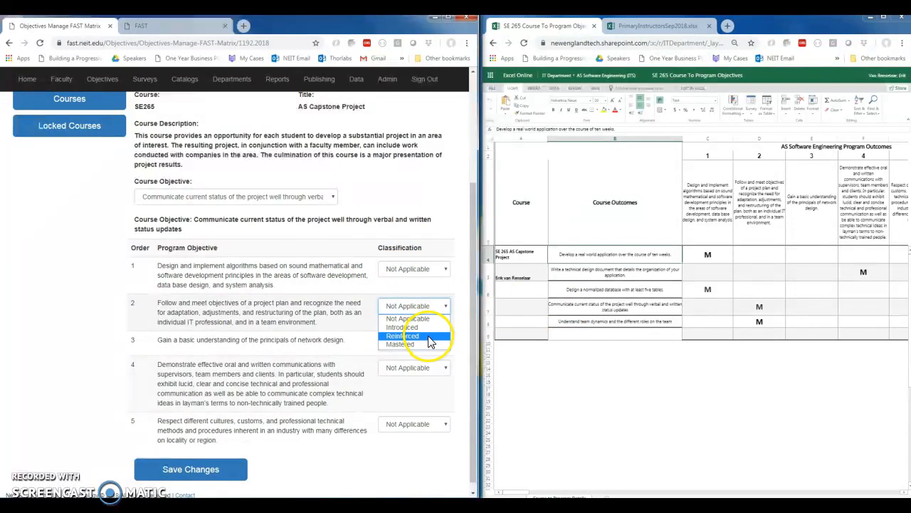
{"action": "left_click", "coordinate": [426, 344]}
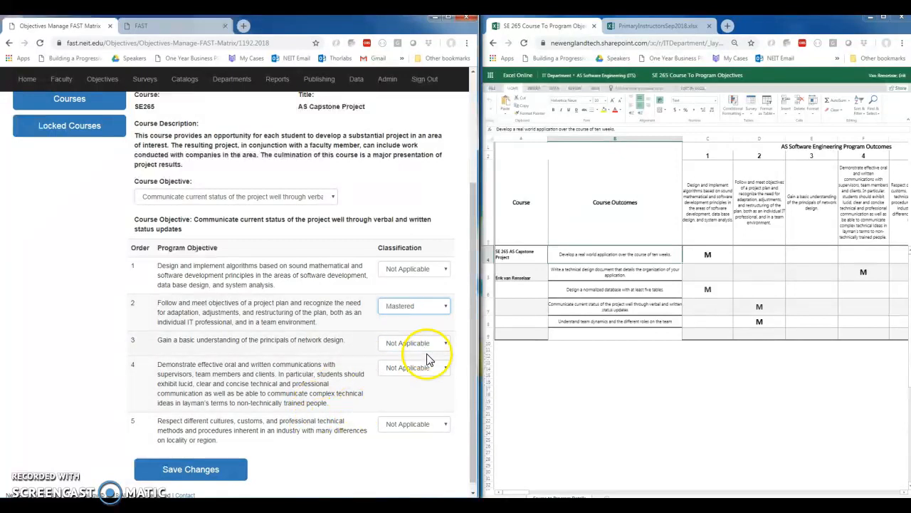
{"action": "left_click", "coordinate": [239, 474]}
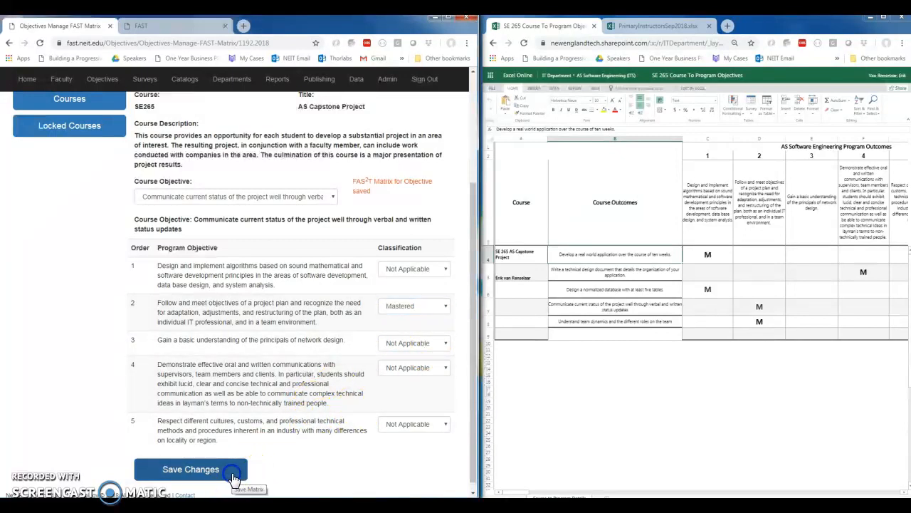
- For the course objective on understanding team dynamics and the different team roles, classify program objective 2 as Mastered and save
{"action": "left_click", "coordinate": [333, 197]}
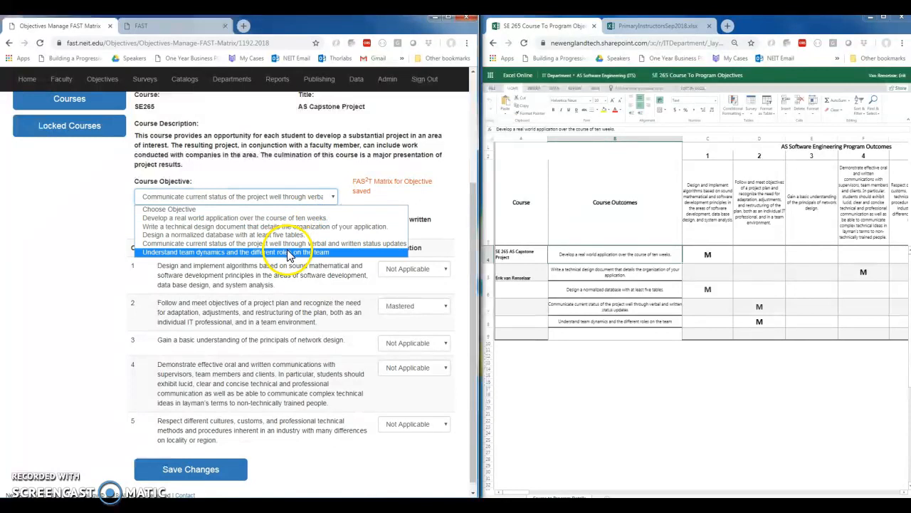
{"action": "left_click", "coordinate": [291, 253]}
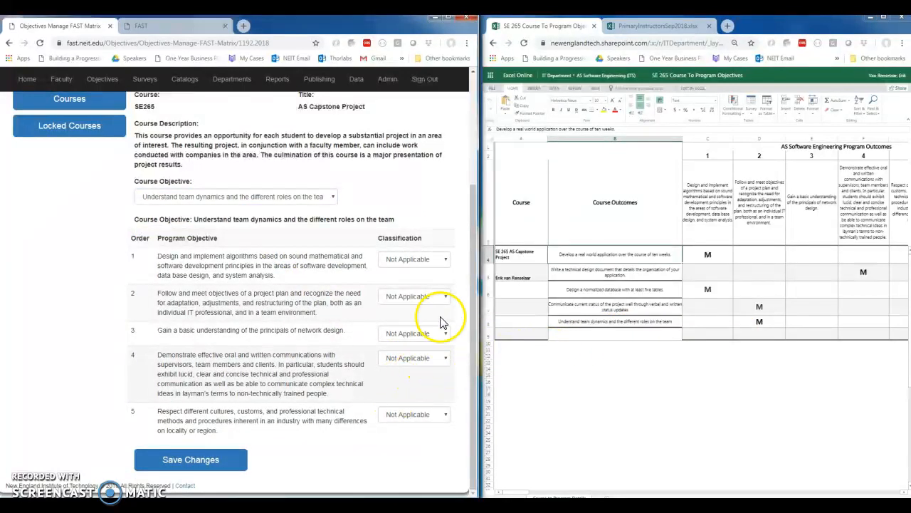
{"action": "left_click", "coordinate": [444, 295]}
{"action": "left_click", "coordinate": [427, 334]}
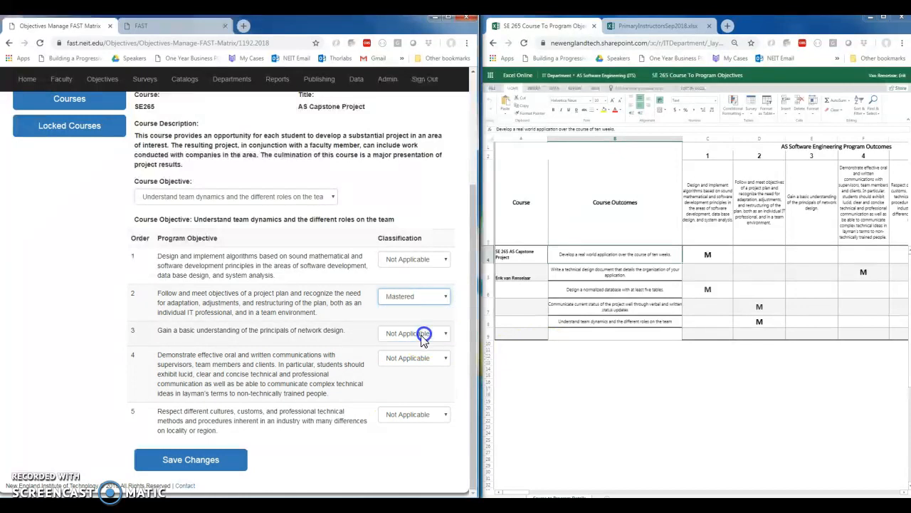
{"action": "left_click", "coordinate": [222, 459]}
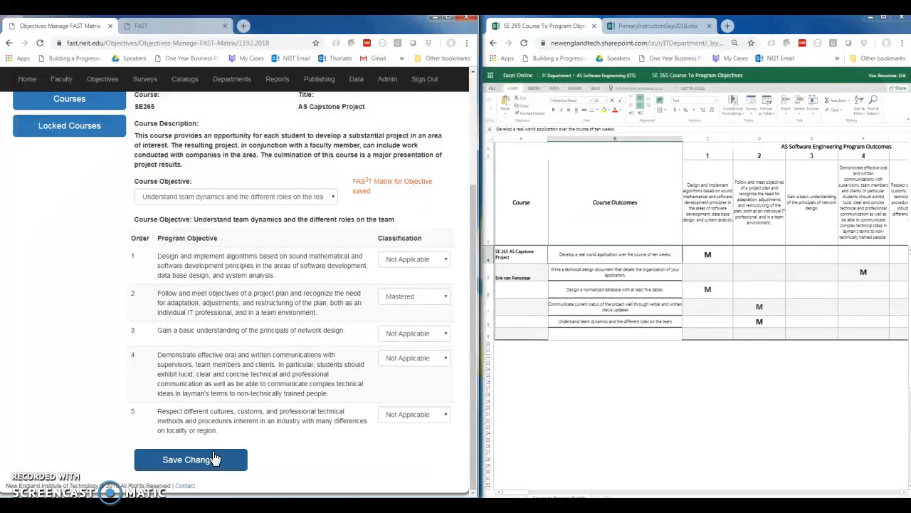
- In the PrimaryInstructorsSep2018 workbook, enter DONE beside the instructor for the SE 265 AS Capstone Project row
{"action": "left_click", "coordinate": [660, 28]}
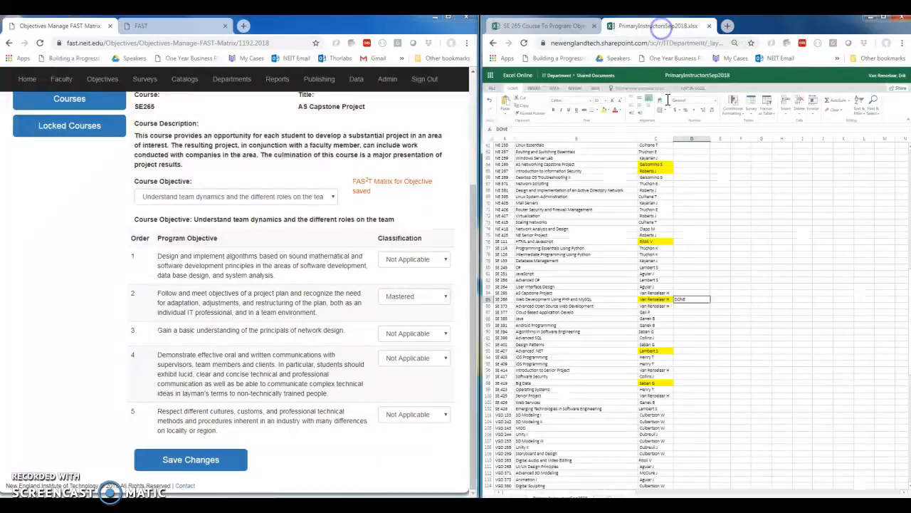
{"action": "left_click", "coordinate": [678, 300]}
{"action": "left_click", "coordinate": [686, 293]}
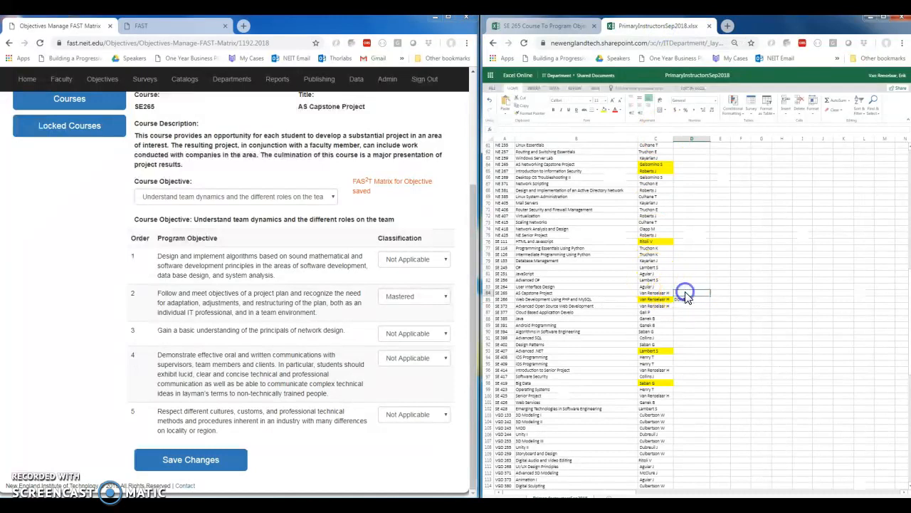
{"action": "type", "text": "DONE"}
{"action": "left_click", "coordinate": [680, 279]}
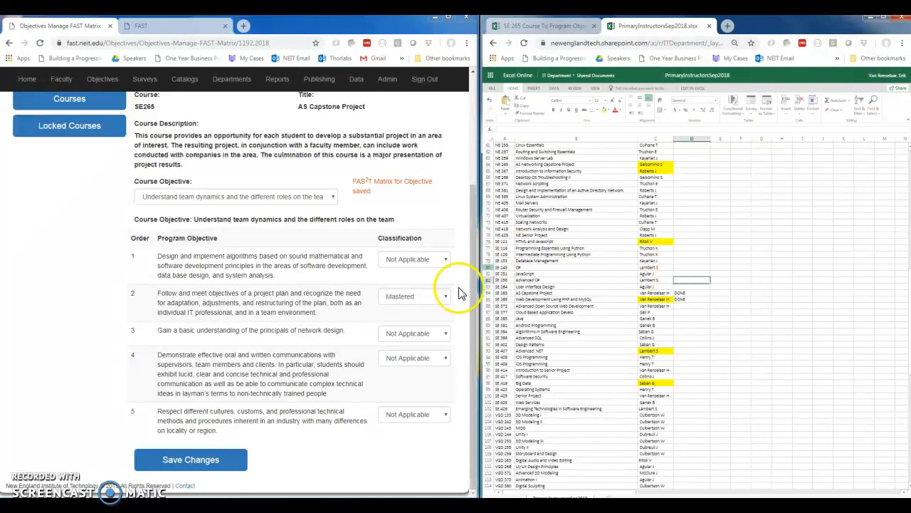